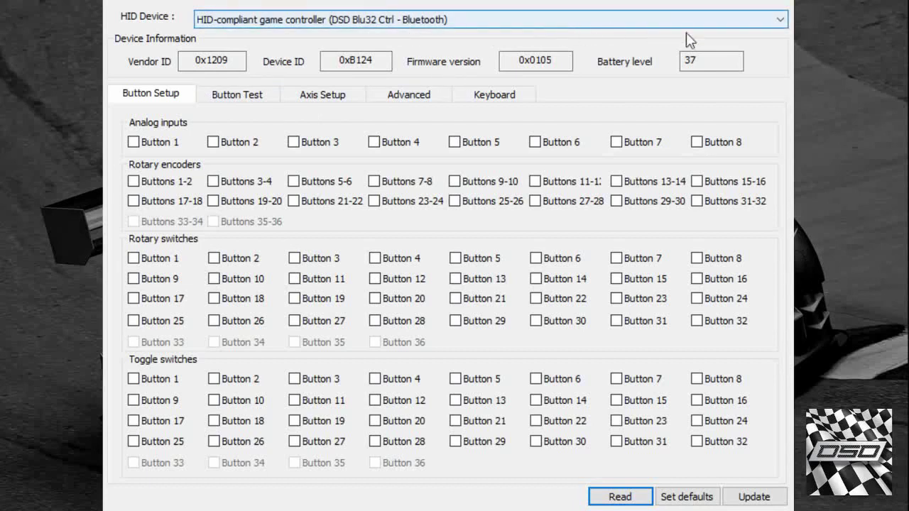
- Check which controller is connected and note its battery level of 37
{"action": "left_click", "coordinate": [779, 24]}
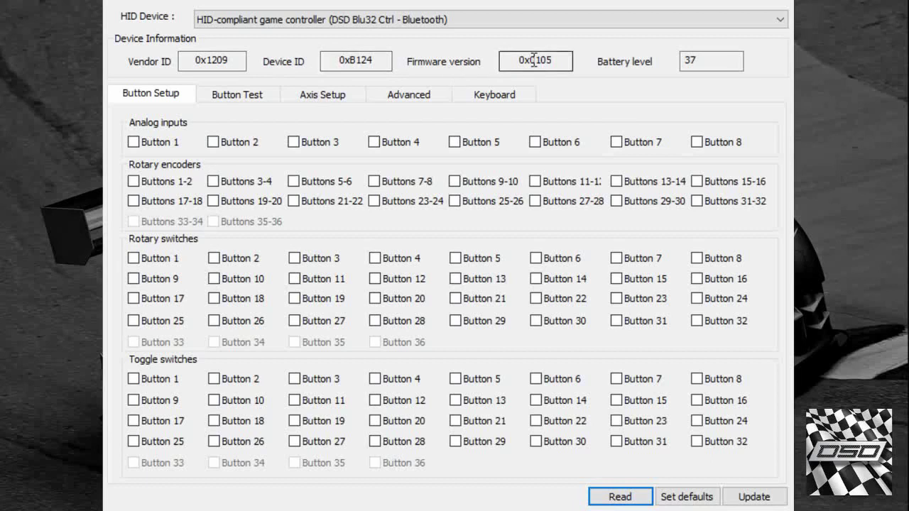
{"action": "left_click_drag", "start_coordinate": [703, 62], "coordinate": [641, 62]}
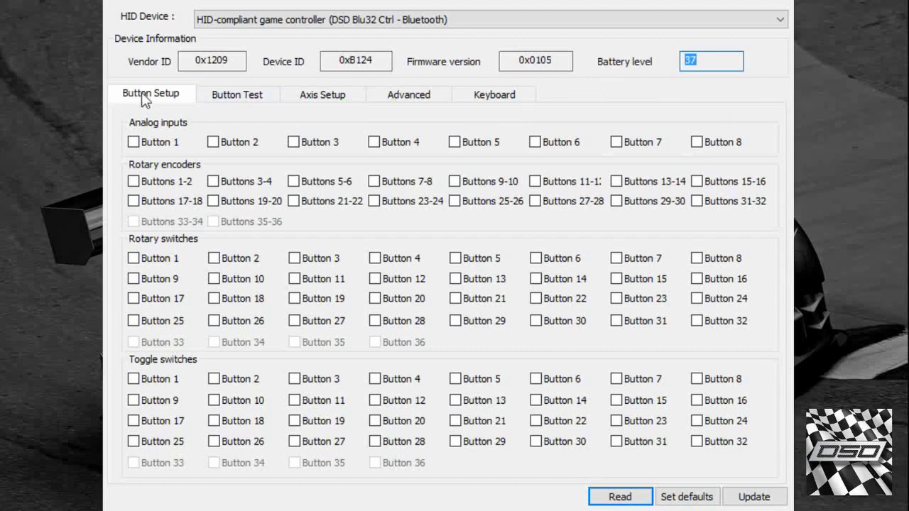
{"action": "left_click", "coordinate": [161, 101]}
- Tour the Button Test, Axis Setup, Advanced and key-code pages, ending on the axis range settings
{"action": "left_click", "coordinate": [238, 100]}
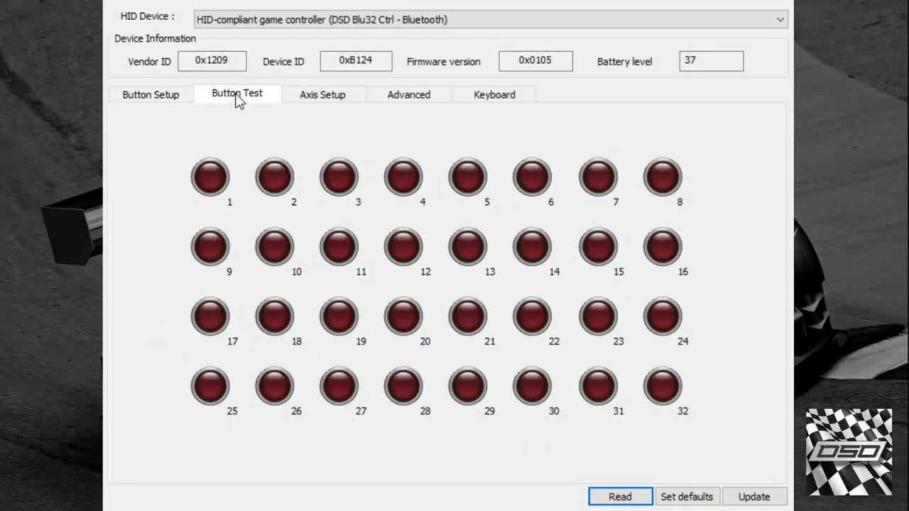
{"action": "left_click", "coordinate": [308, 97]}
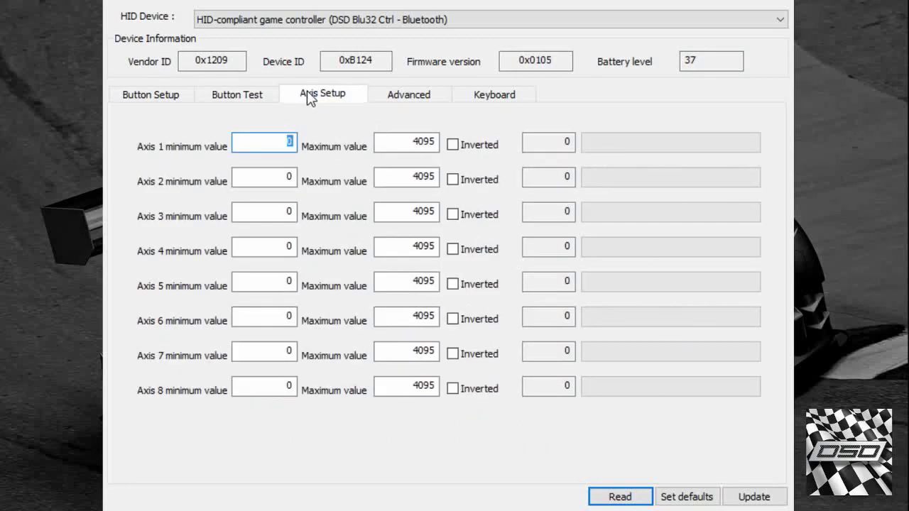
{"action": "left_click", "coordinate": [402, 95]}
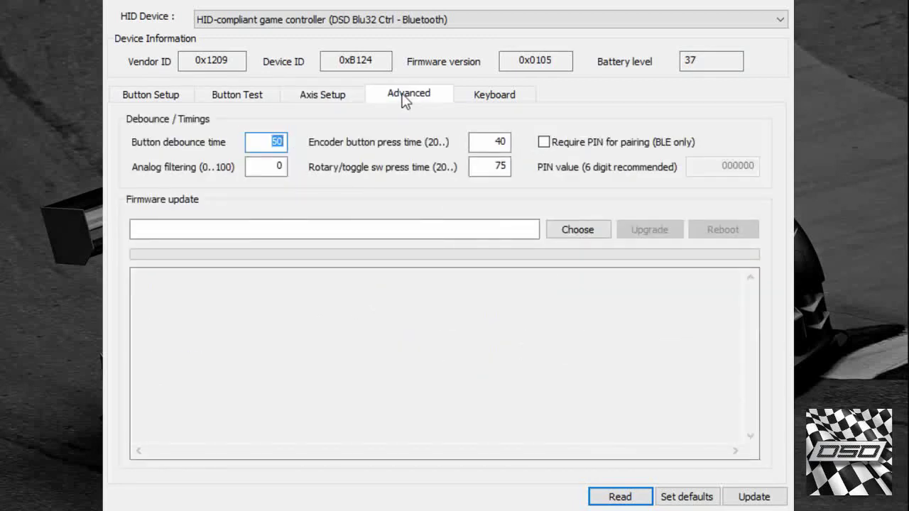
{"action": "left_click", "coordinate": [489, 96]}
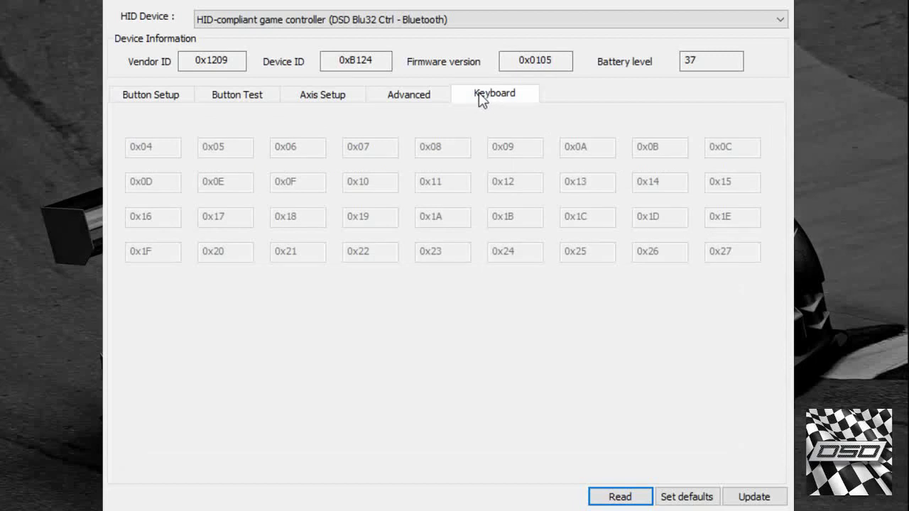
{"action": "left_click", "coordinate": [156, 96]}
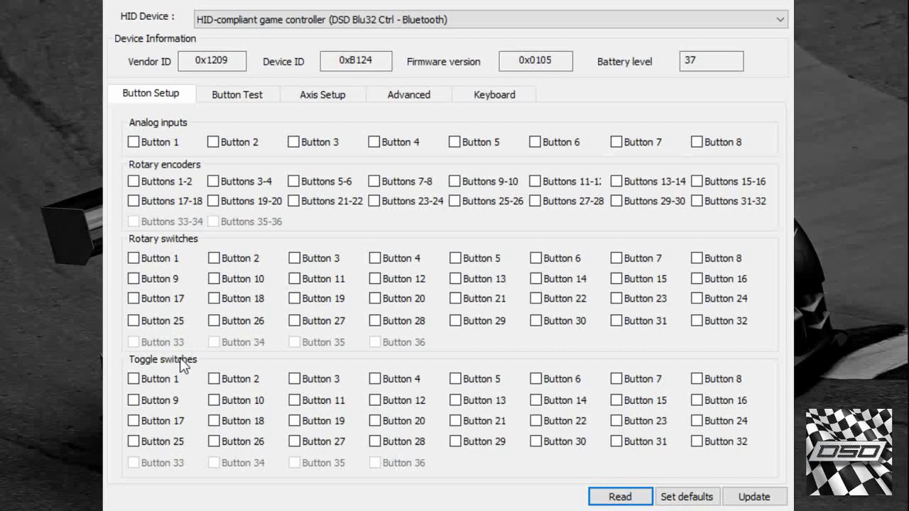
{"action": "left_click", "coordinate": [240, 96]}
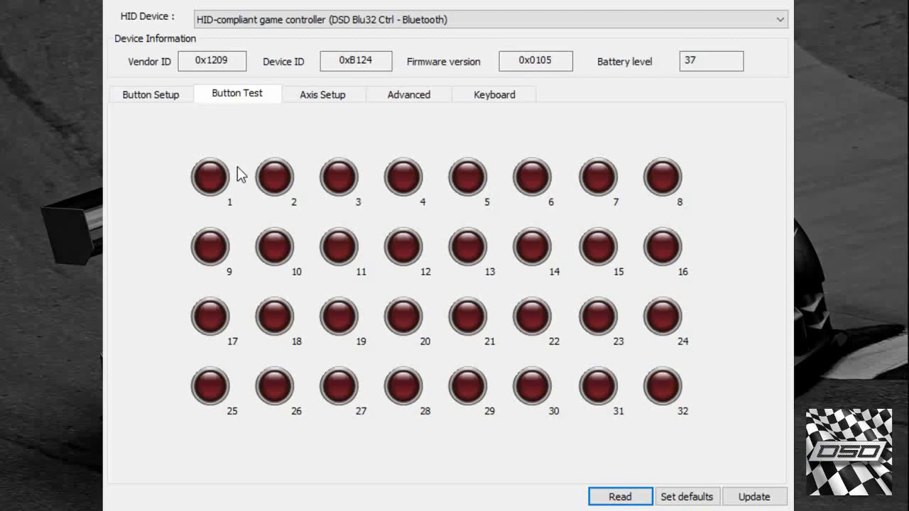
{"action": "left_click", "coordinate": [321, 95]}
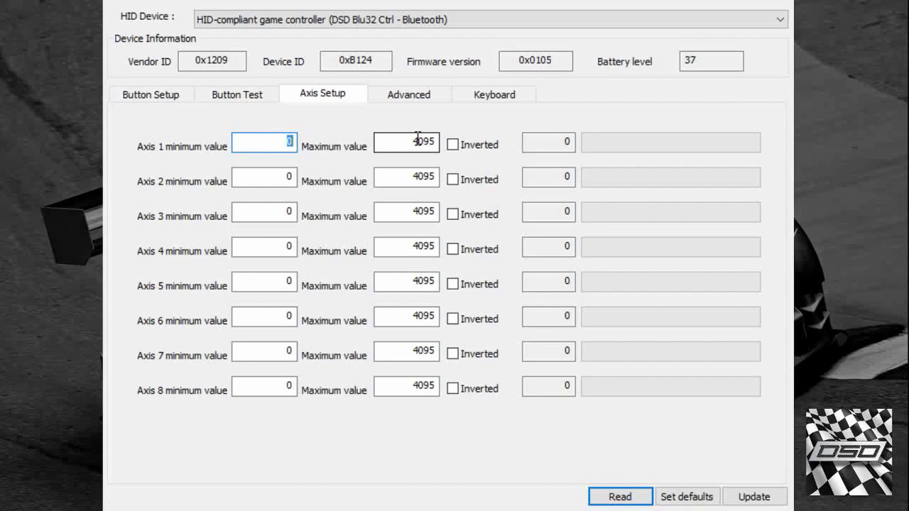
- Set Axis 1 to inverted, leaving every axis at the 0–4095 range
{"action": "left_click", "coordinate": [453, 144]}
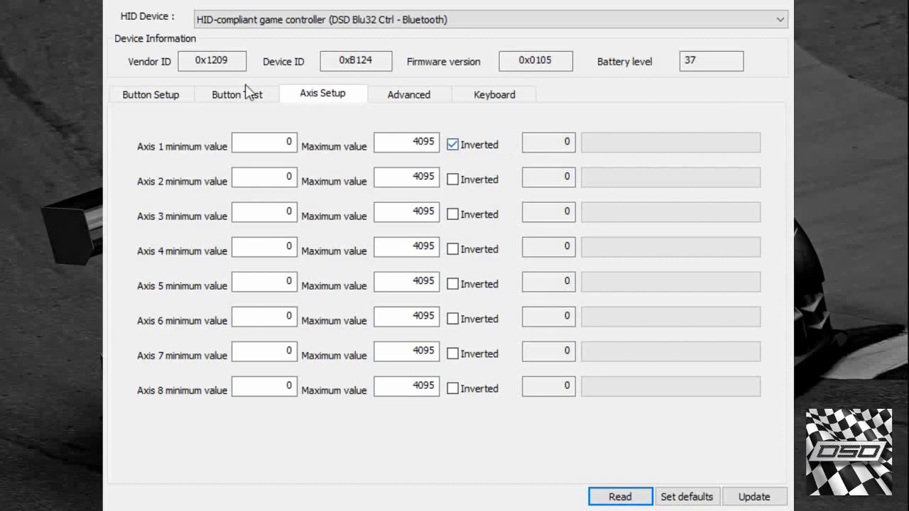
- Enable Button 1 as an analog input, save it to the controller, and view Axis 1's live reading
{"action": "left_click", "coordinate": [156, 98]}
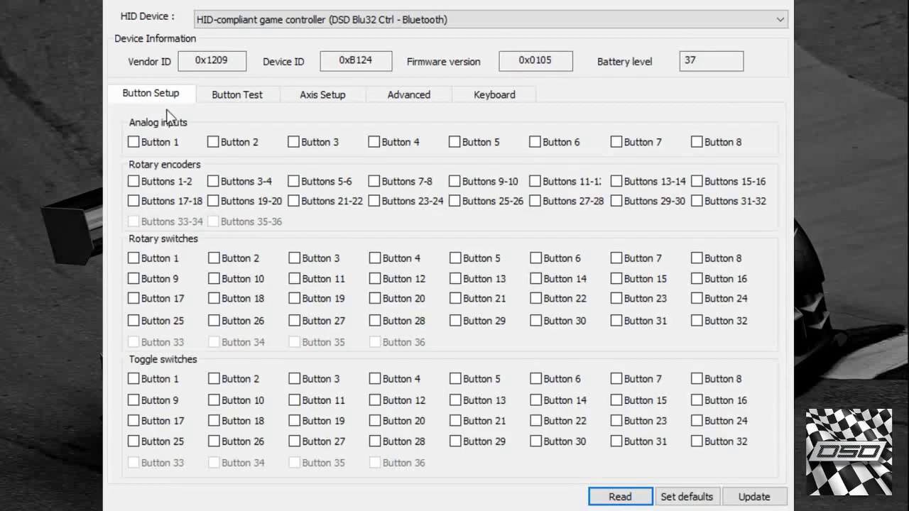
{"action": "left_click", "coordinate": [146, 141]}
{"action": "left_click", "coordinate": [753, 496]}
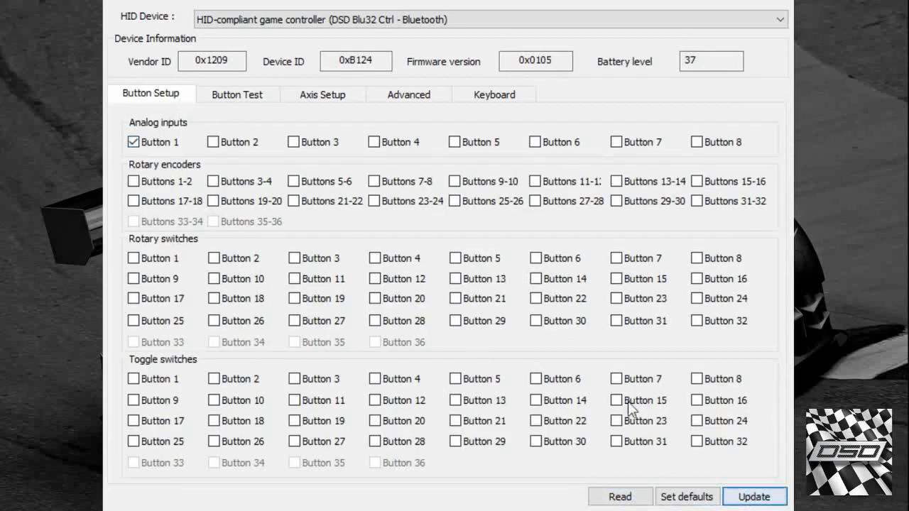
{"action": "left_click", "coordinate": [401, 98]}
{"action": "left_click", "coordinate": [333, 100]}
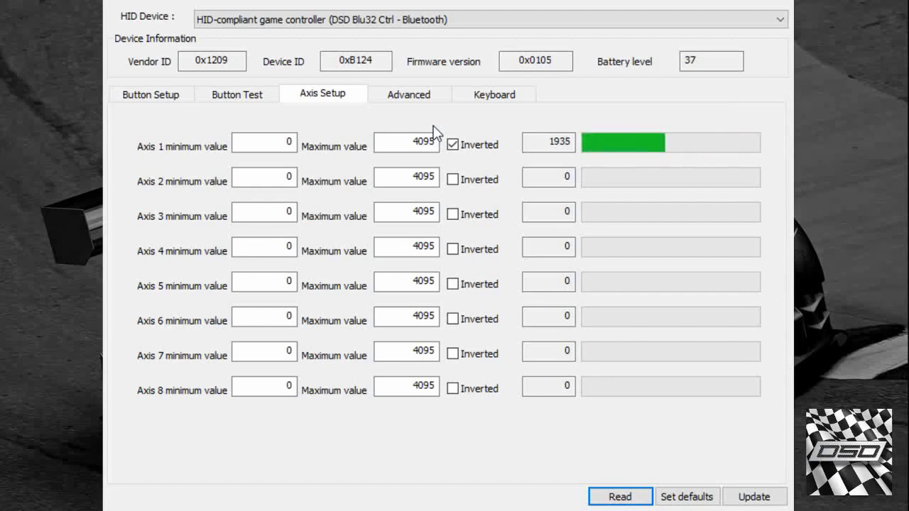
- Save Axis 1 non-inverted, then inverted again, to the controller for comparison
{"action": "left_click", "coordinate": [452, 145]}
{"action": "left_click", "coordinate": [753, 496]}
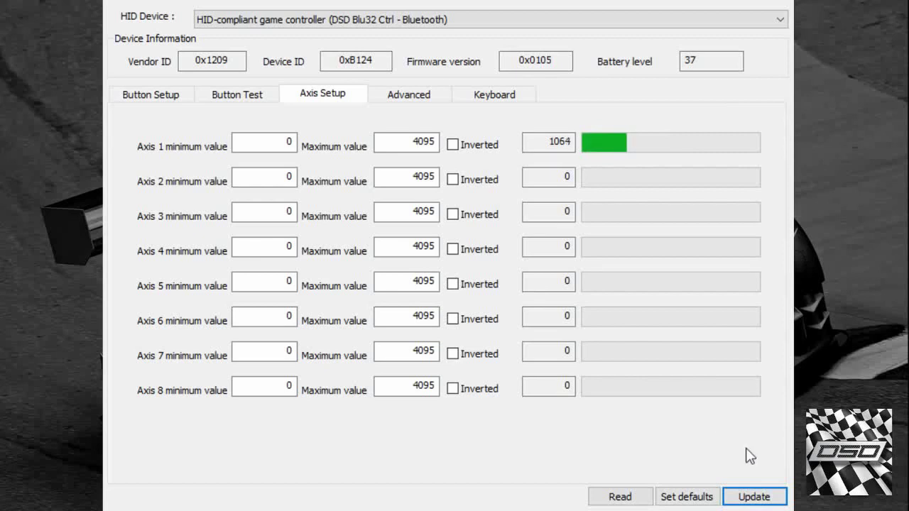
{"action": "left_click", "coordinate": [452, 145]}
{"action": "left_click", "coordinate": [763, 497]}
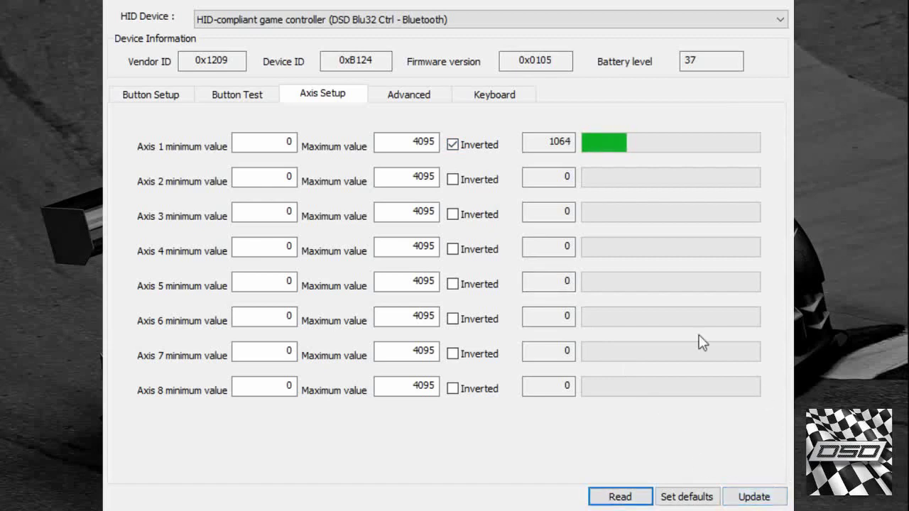
{"action": "left_click", "coordinate": [144, 99]}
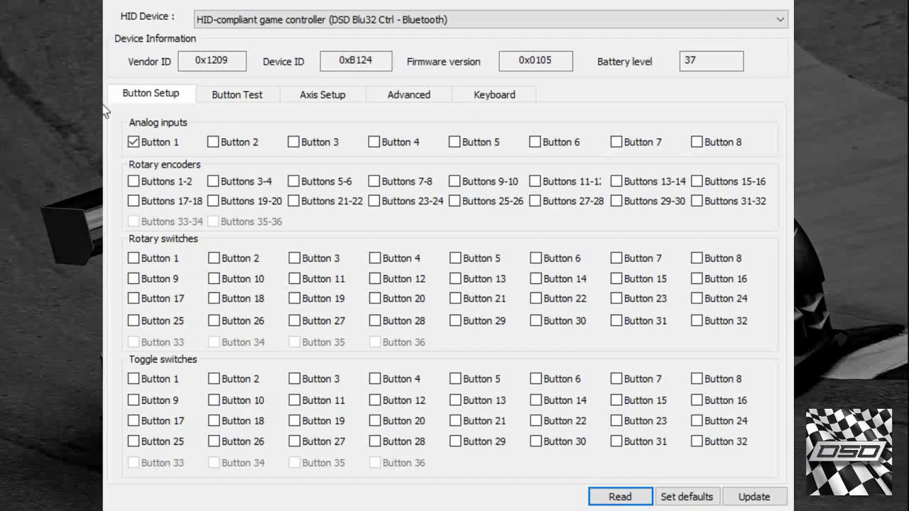
- Disable analog Button 1 and save, then try rotary encoder pairs 1-2, 3-4, 5-6 and clear them
{"action": "left_click", "coordinate": [163, 144]}
{"action": "left_click", "coordinate": [752, 497]}
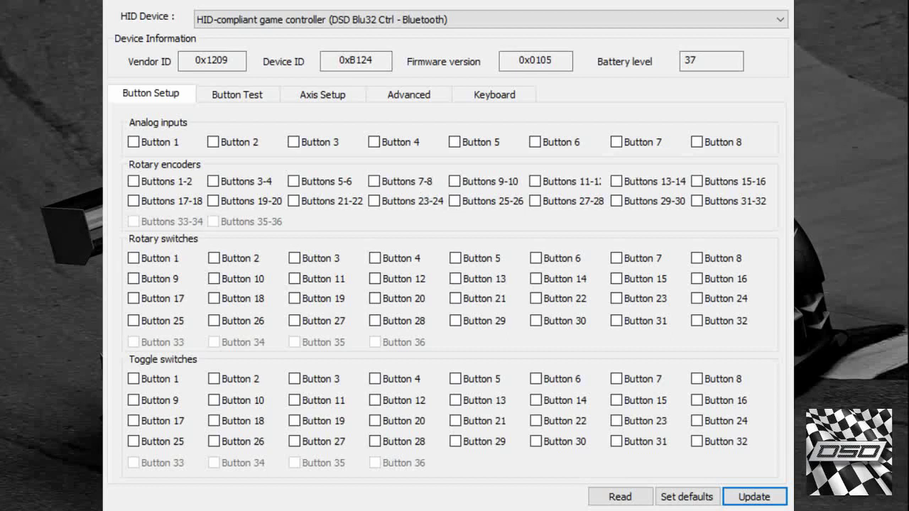
{"action": "left_click", "coordinate": [133, 183]}
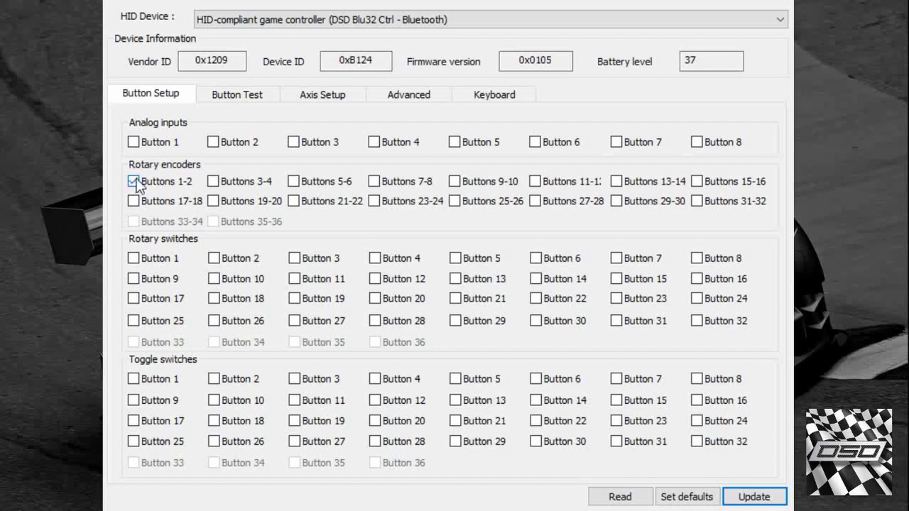
{"action": "left_click", "coordinate": [213, 183]}
{"action": "left_click", "coordinate": [293, 183]}
{"action": "left_click", "coordinate": [213, 184]}
{"action": "left_click", "coordinate": [133, 182]}
- Remove Axis 1 inversion, save it to the controller, and select the Axis 1 minimum field
{"action": "left_click", "coordinate": [239, 93]}
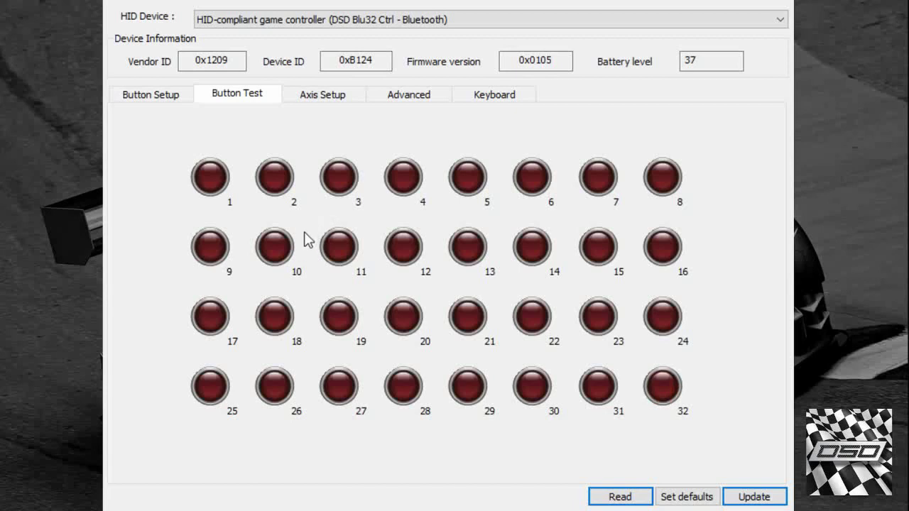
{"action": "left_click", "coordinate": [323, 95]}
{"action": "left_click", "coordinate": [454, 146]}
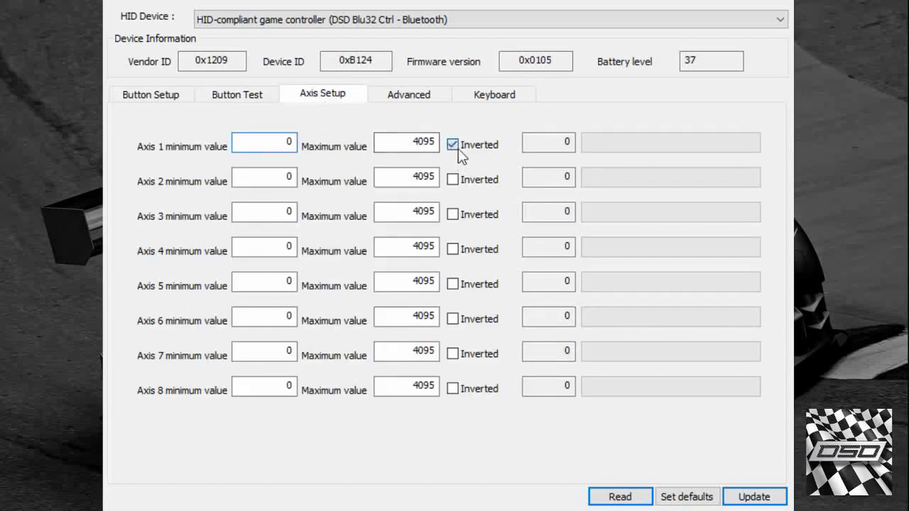
{"action": "left_click", "coordinate": [755, 495]}
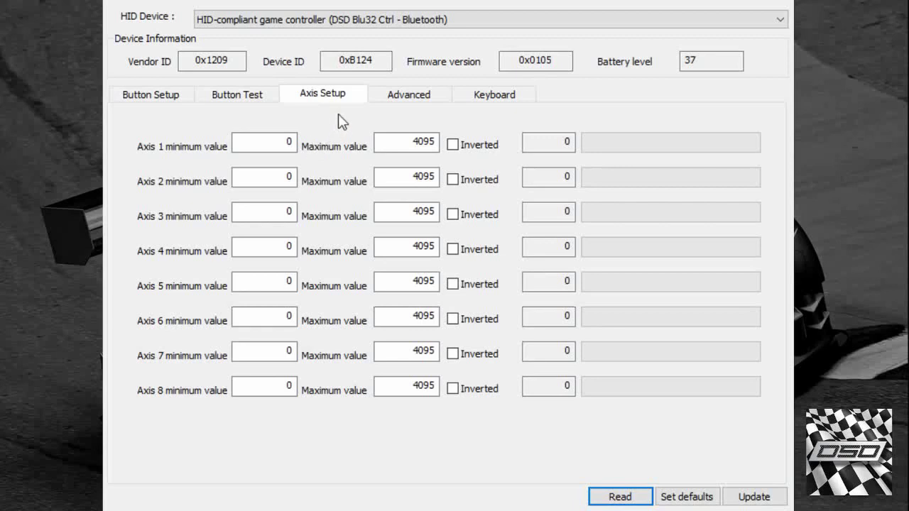
{"action": "left_click", "coordinate": [285, 141]}
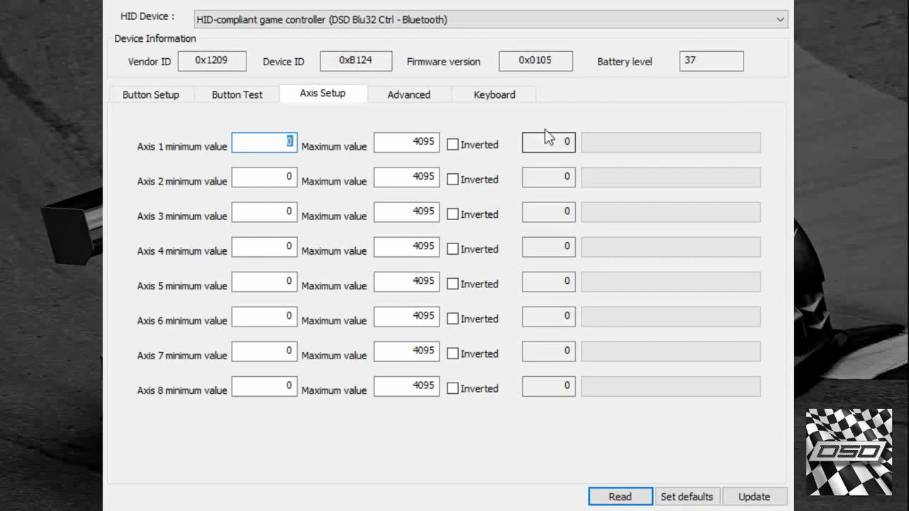
- Set the Axis 1 minimum to 1500 and maximum to 3900
{"action": "left_click", "coordinate": [548, 139]}
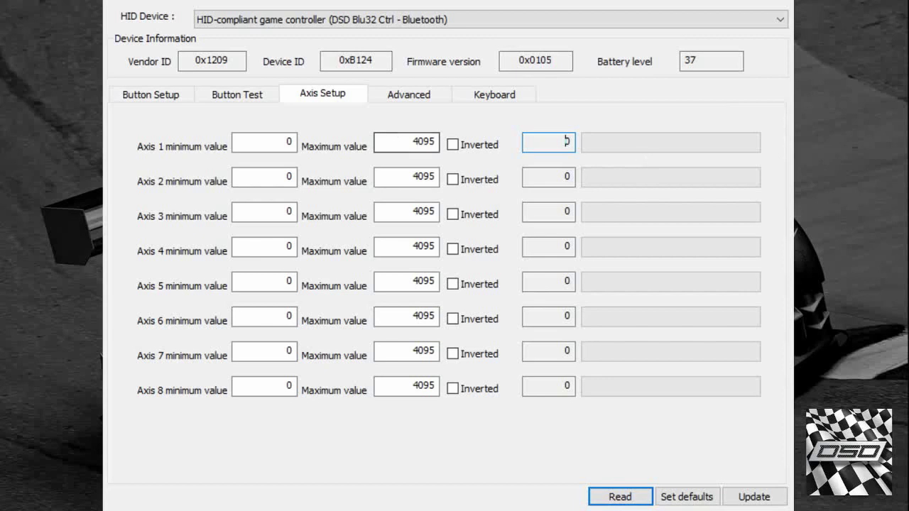
{"action": "double_click", "coordinate": [287, 142]}
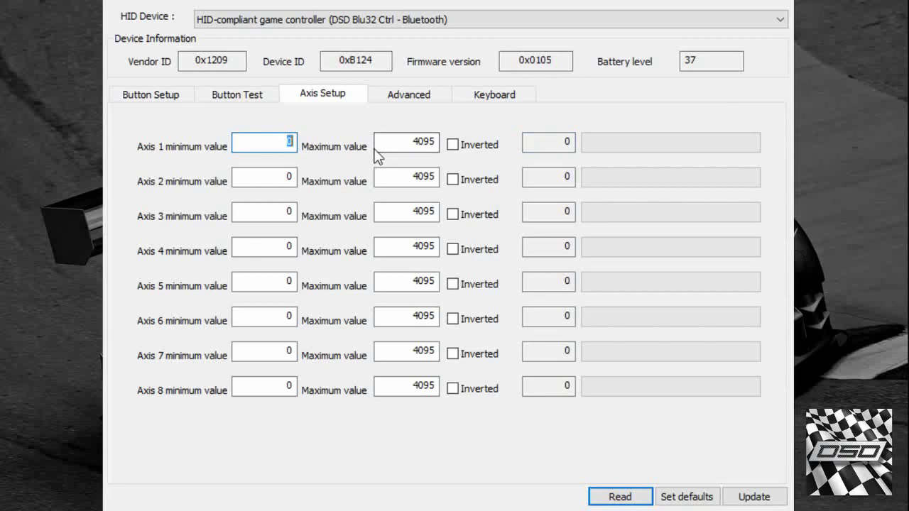
{"action": "type", "text": "1500"}
{"action": "key", "text": "Tab"}
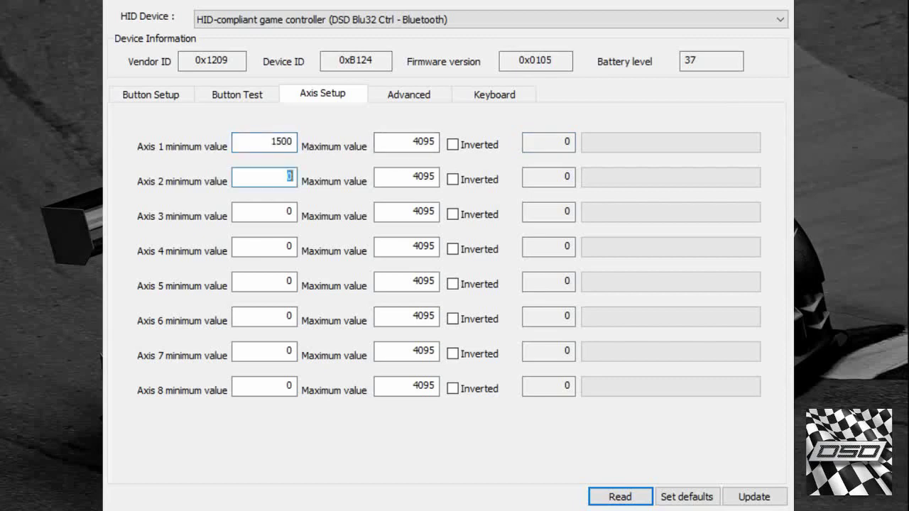
{"action": "double_click", "coordinate": [422, 139]}
{"action": "type", "text": "3900"}
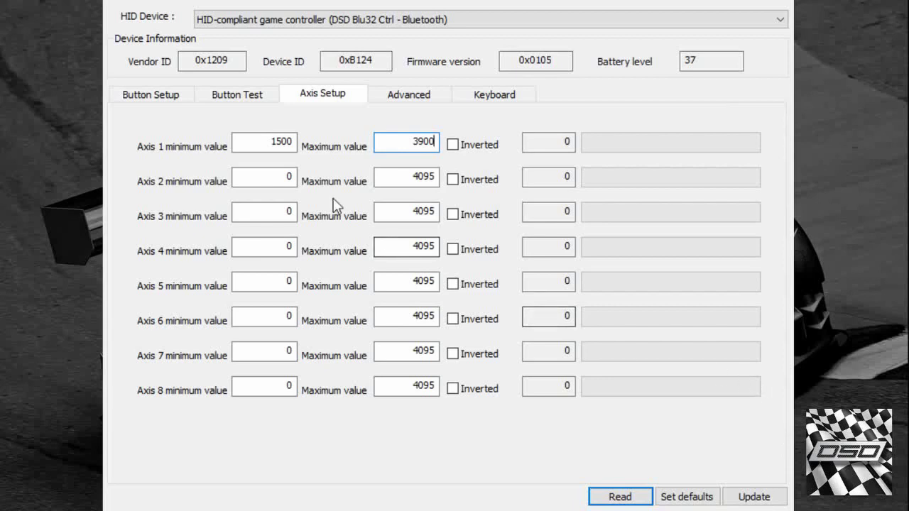
{"action": "left_click", "coordinate": [415, 94]}
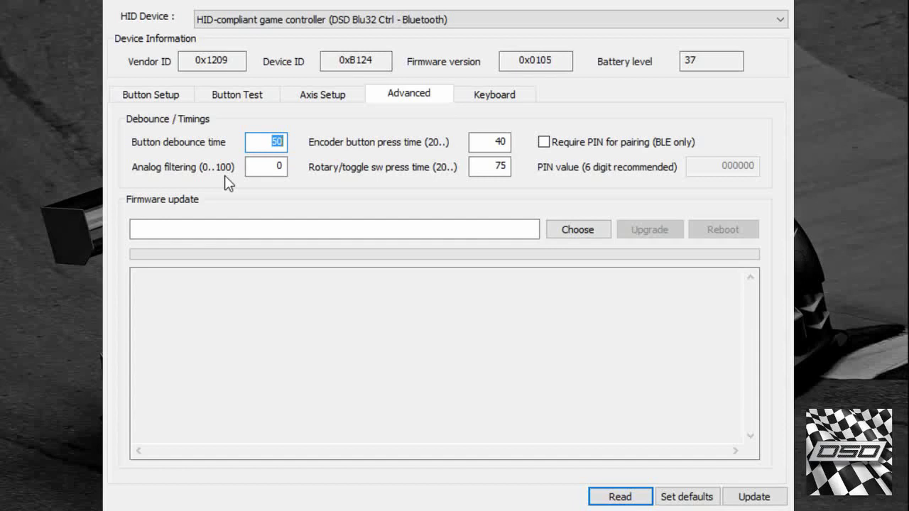
{"action": "double_click", "coordinate": [277, 165]}
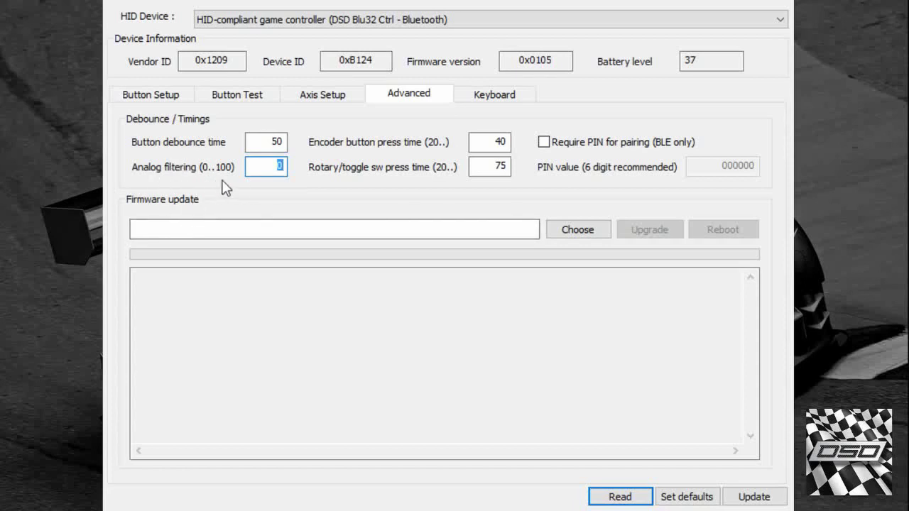
{"action": "left_click", "coordinate": [257, 171]}
{"action": "left_click_drag", "start_coordinate": [254, 170], "coordinate": [312, 176]}
{"action": "left_click", "coordinate": [482, 139]}
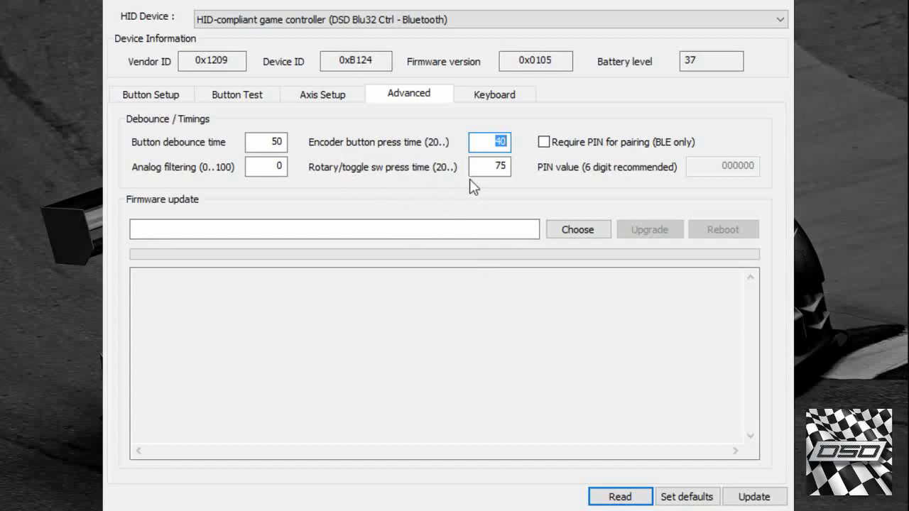
{"action": "left_click_drag", "start_coordinate": [477, 167], "coordinate": [515, 181]}
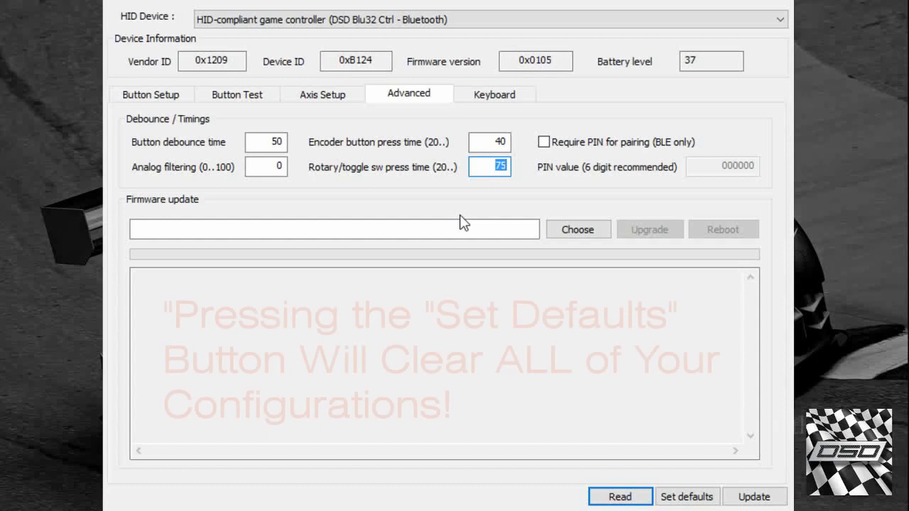
- Reset all settings to defaults and enable Require PIN for pairing (BLE only)
{"action": "left_click", "coordinate": [708, 489]}
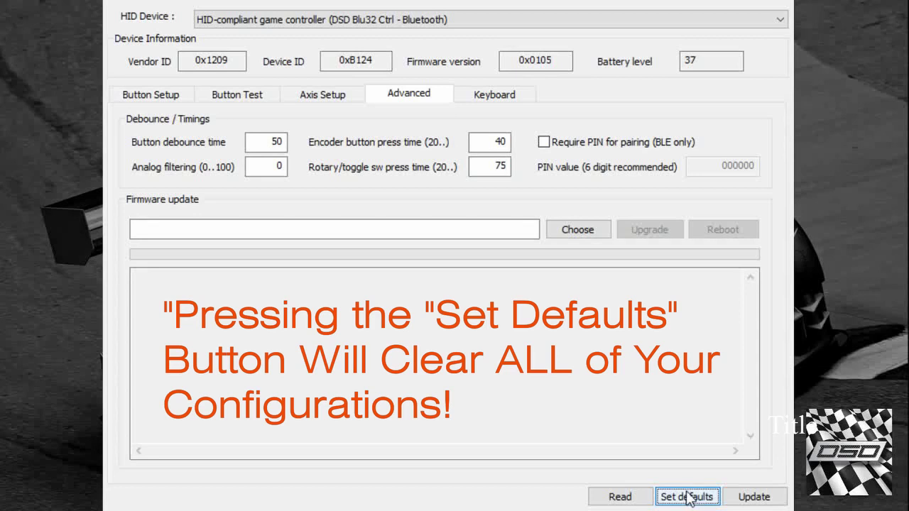
{"action": "left_click", "coordinate": [687, 497]}
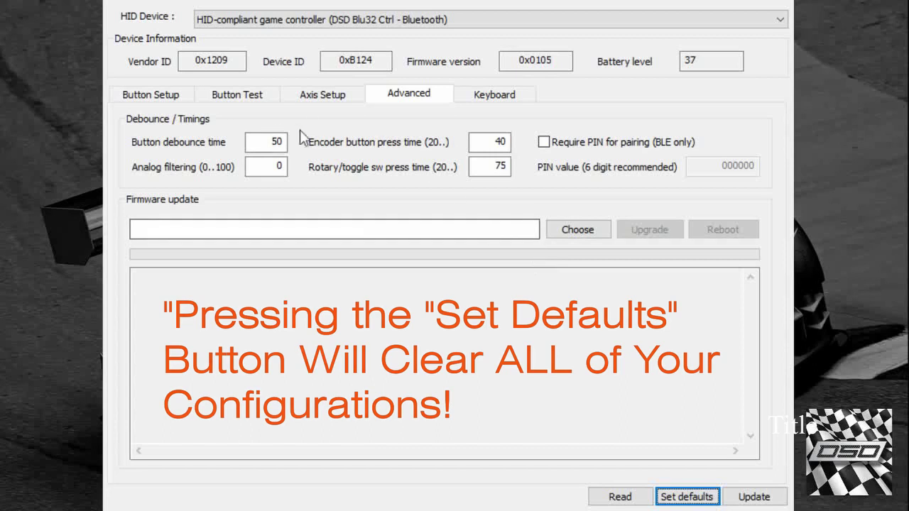
{"action": "left_click_drag", "start_coordinate": [249, 142], "coordinate": [295, 149]}
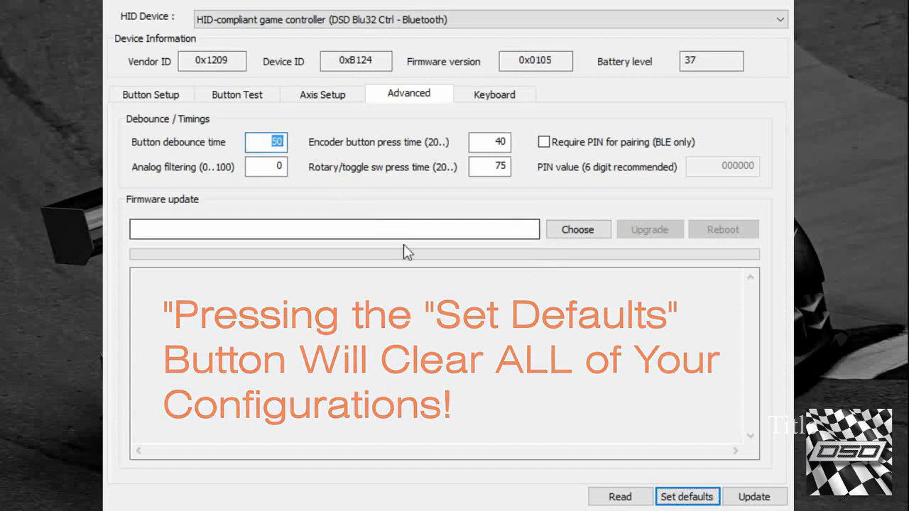
{"action": "left_click", "coordinate": [544, 143]}
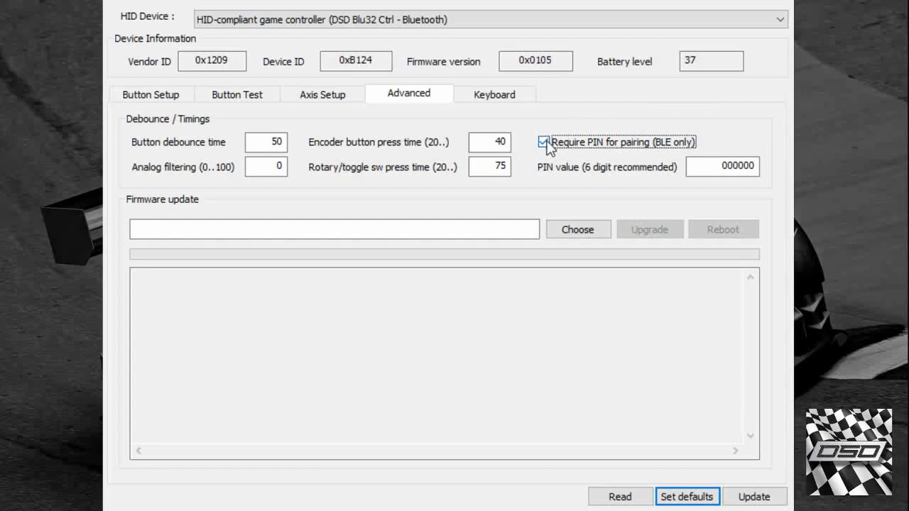
- Enter a six-digit pairing PIN, then erase it and turn off Require PIN for pairing
{"action": "double_click", "coordinate": [704, 166]}
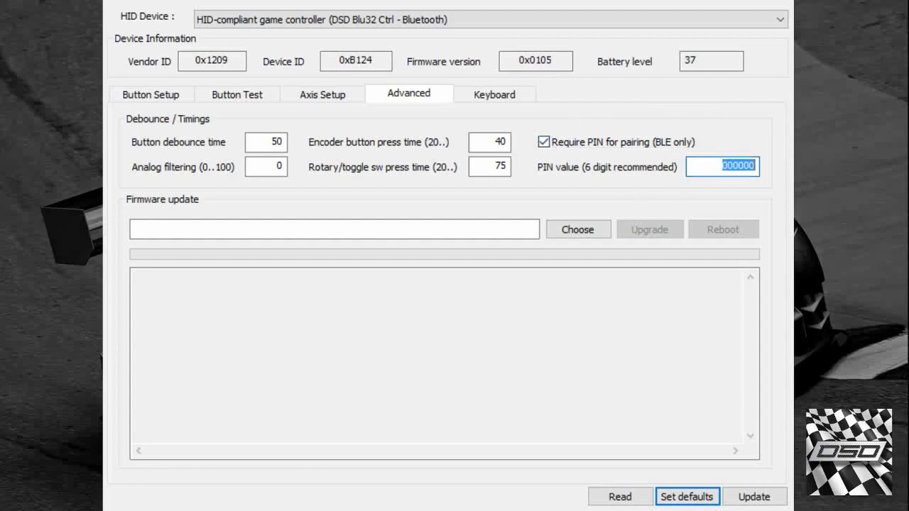
{"action": "type", "text": "123456"}
{"action": "left_click", "coordinate": [543, 143]}
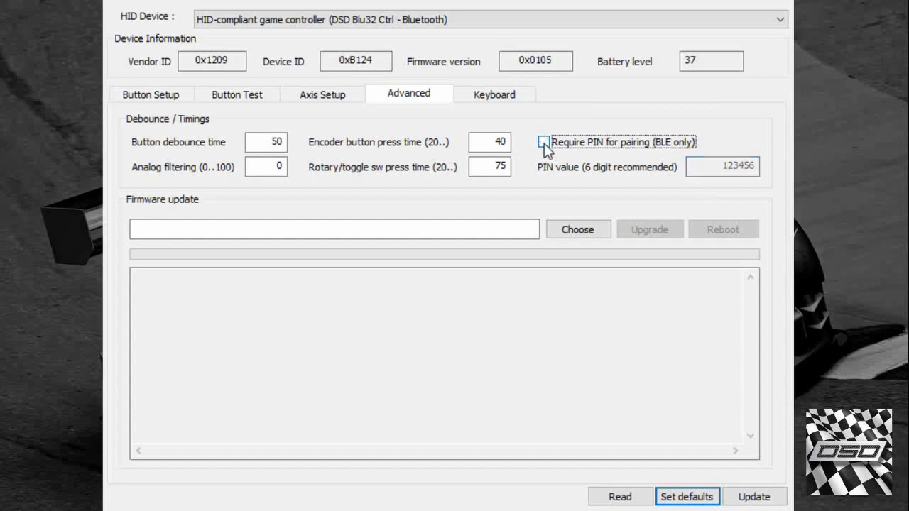
{"action": "left_click", "coordinate": [544, 142]}
{"action": "left_click_drag", "start_coordinate": [687, 166], "coordinate": [756, 166]}
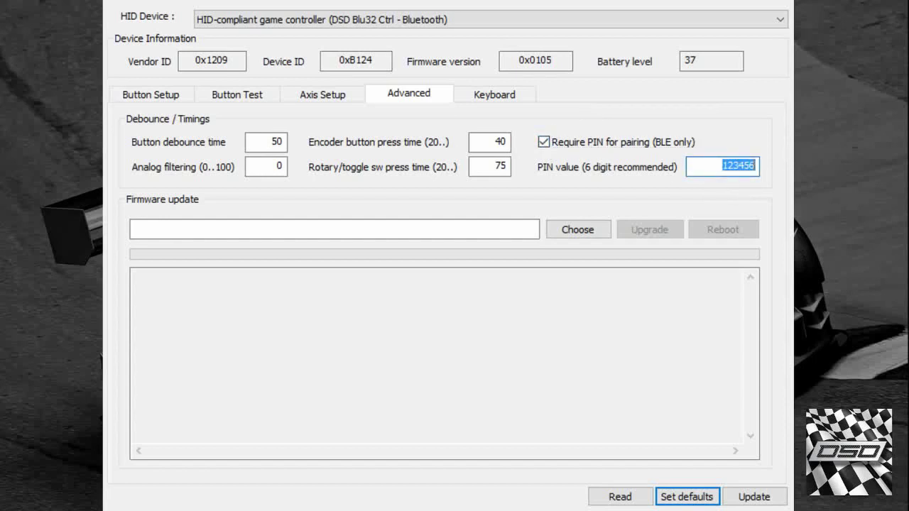
{"action": "key", "text": "BackSpace"}
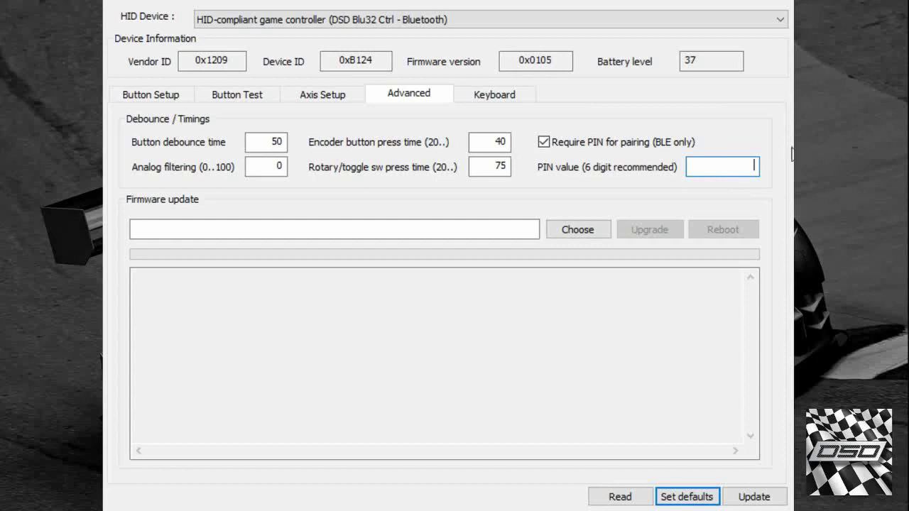
{"action": "left_click", "coordinate": [618, 140]}
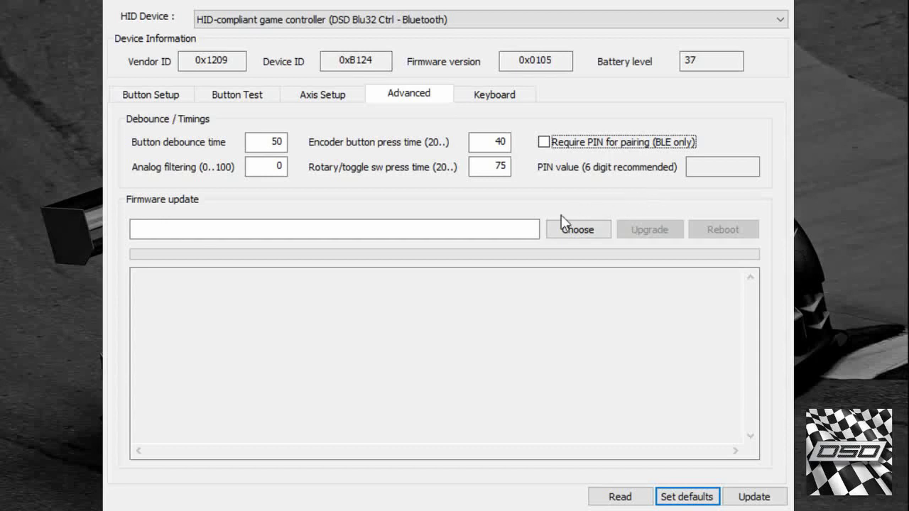
- Start choosing a firmware file but leave it unset, then return to Button Setup
{"action": "left_click", "coordinate": [474, 230]}
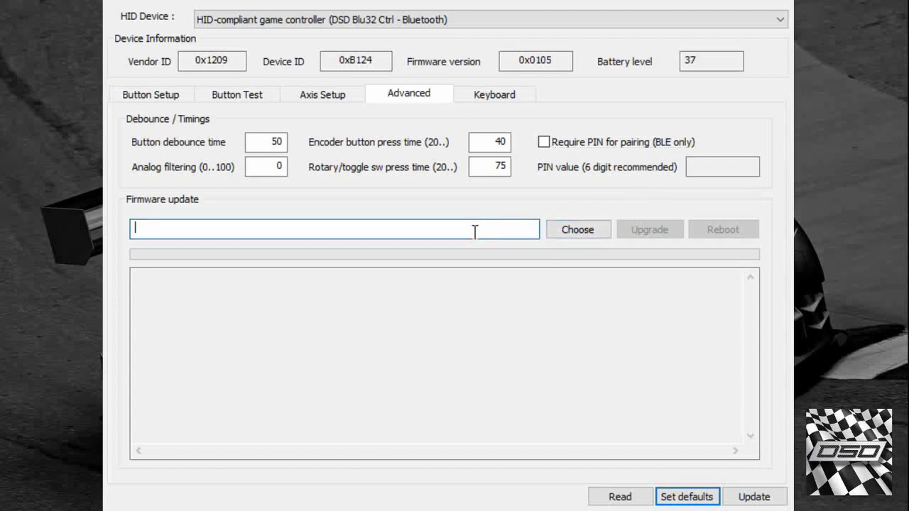
{"action": "left_click", "coordinate": [575, 235]}
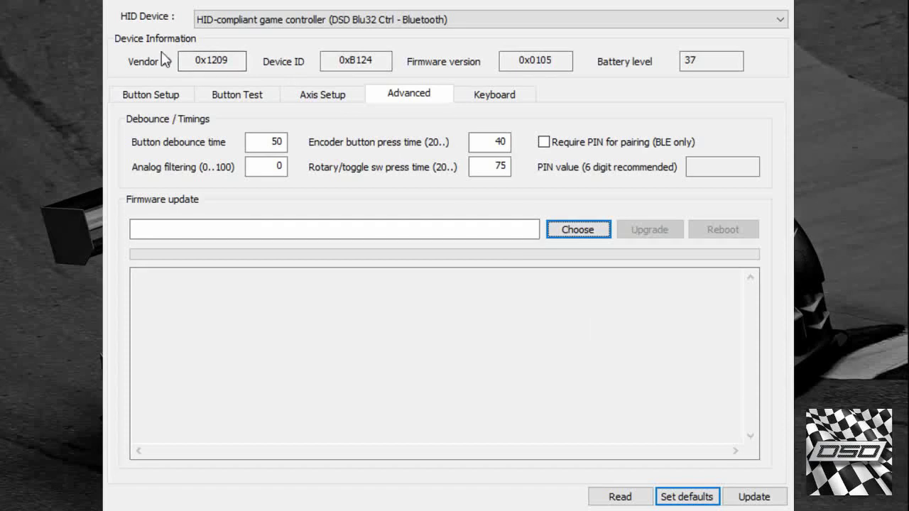
{"action": "left_click", "coordinate": [147, 96]}
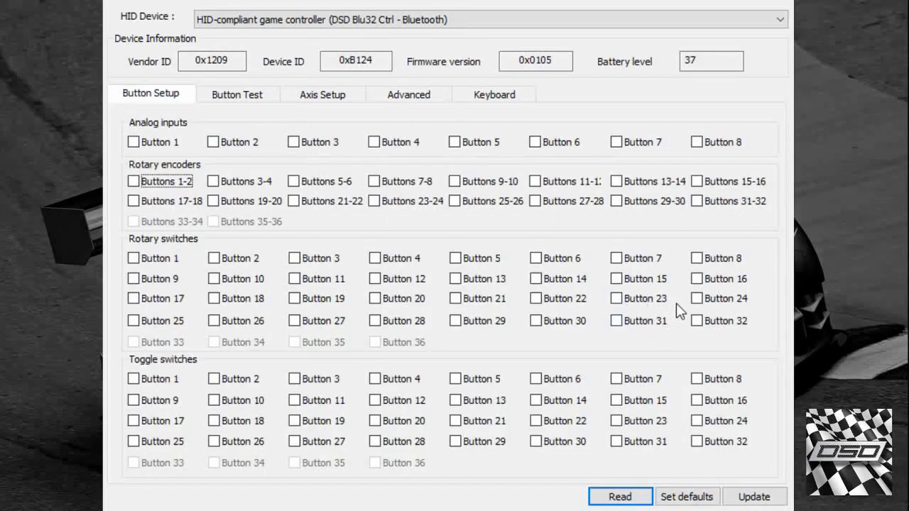